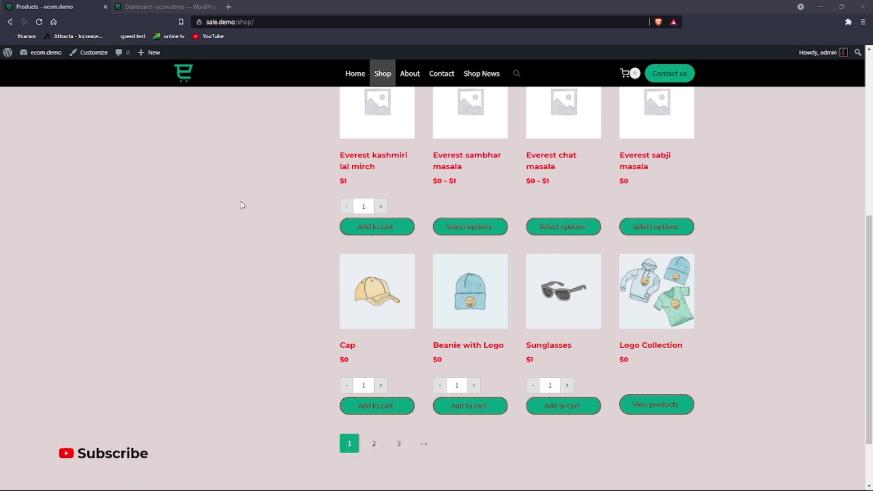
- Open the Everest kashmiri lal mirch product, add quantity 3 to the cart, and return to the shop
scroll(243, 205, up, 6)
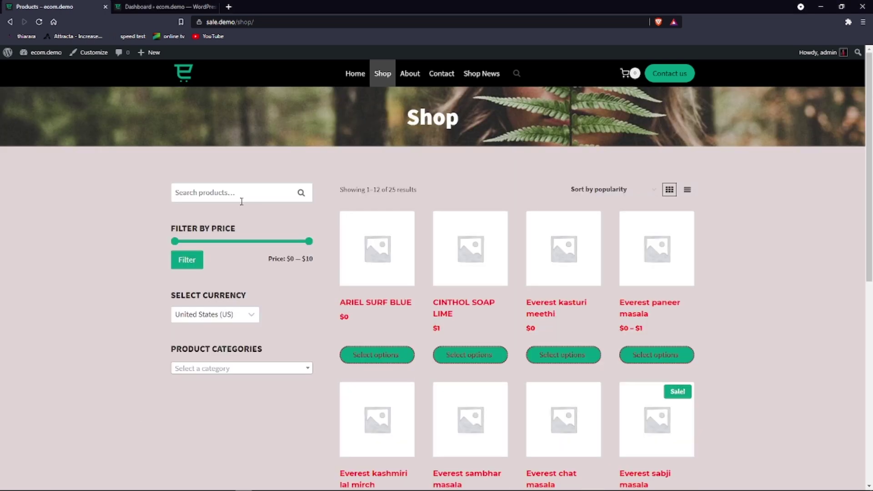
scroll(412, 179, down, 5)
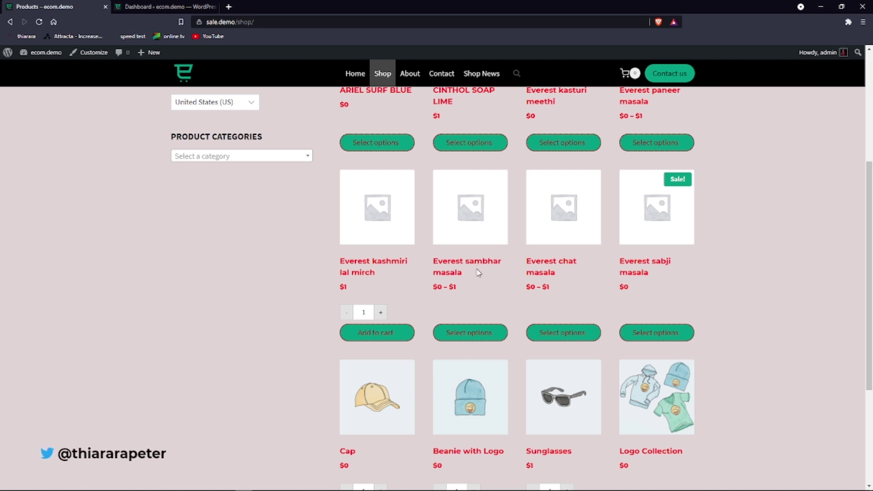
scroll(456, 353, down, 3)
scroll(421, 294, up, 3)
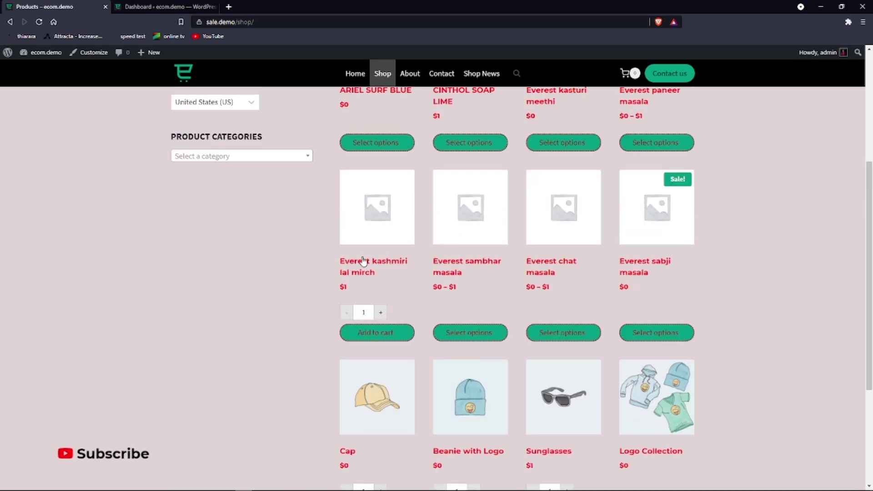
click(364, 261)
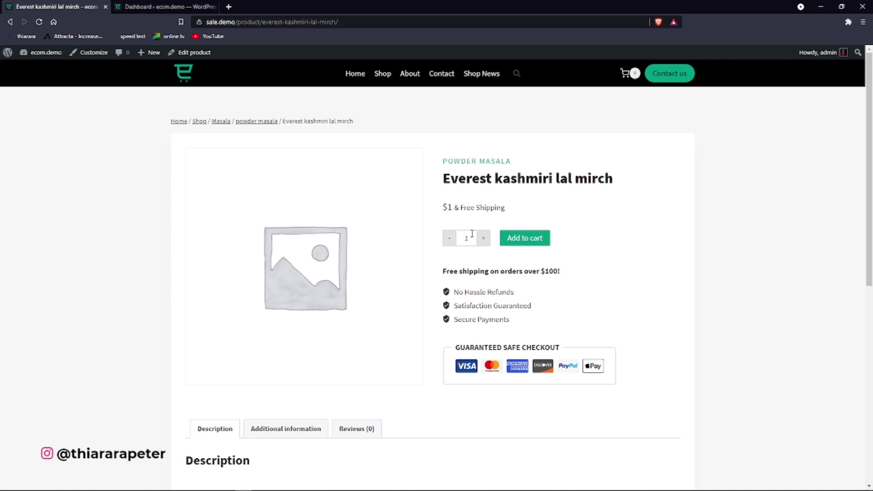
click(484, 238)
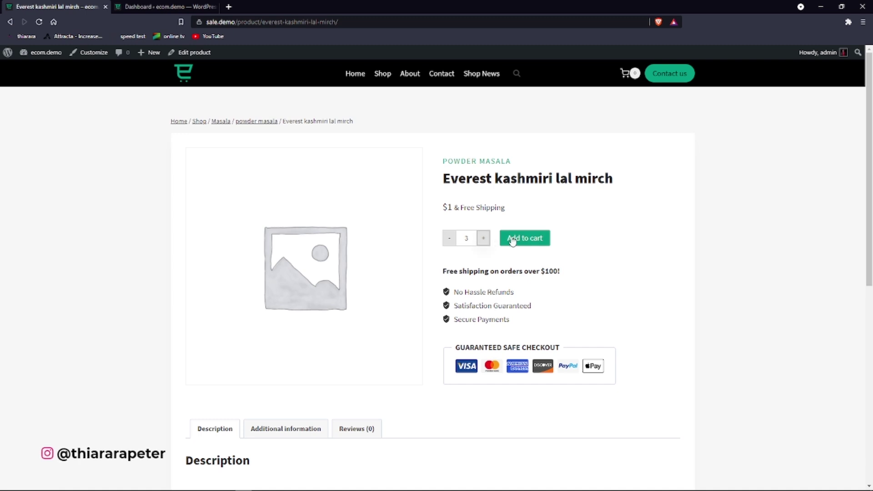
click(538, 239)
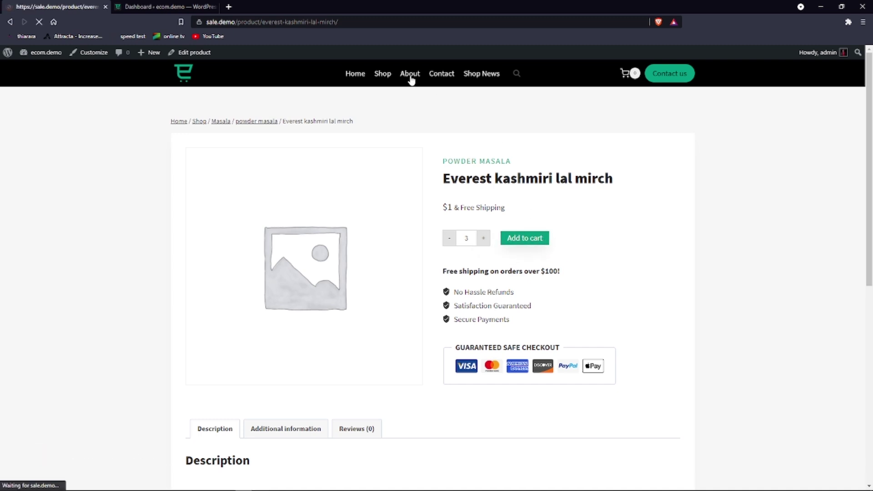
click(391, 78)
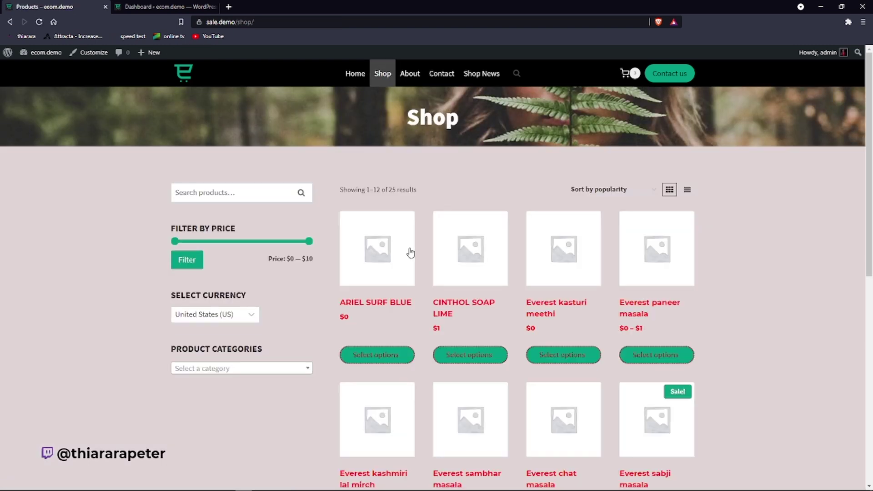
- Add 3 more Everest kashmiri lal mirch to the cart from the shop listing
scroll(407, 251, down, 5)
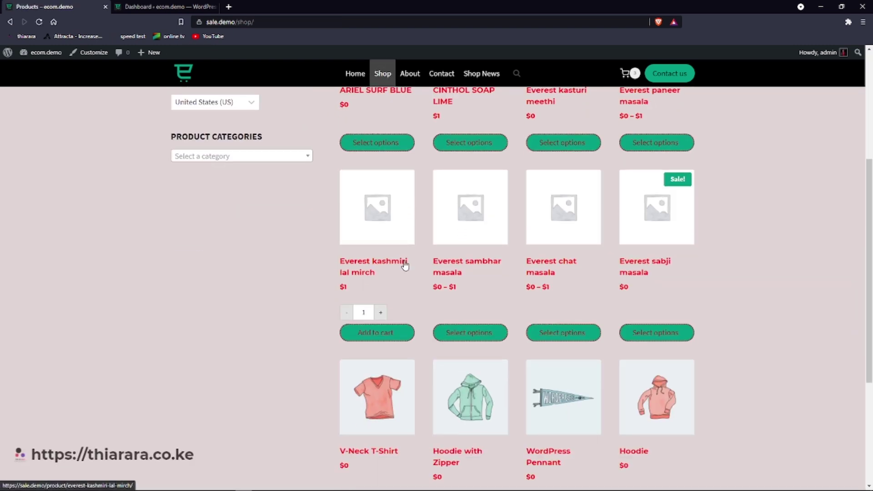
click(382, 313)
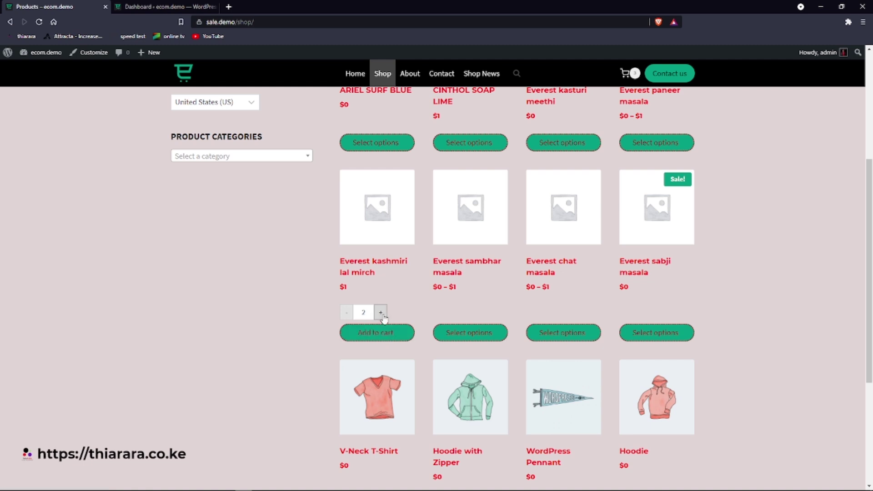
click(381, 337)
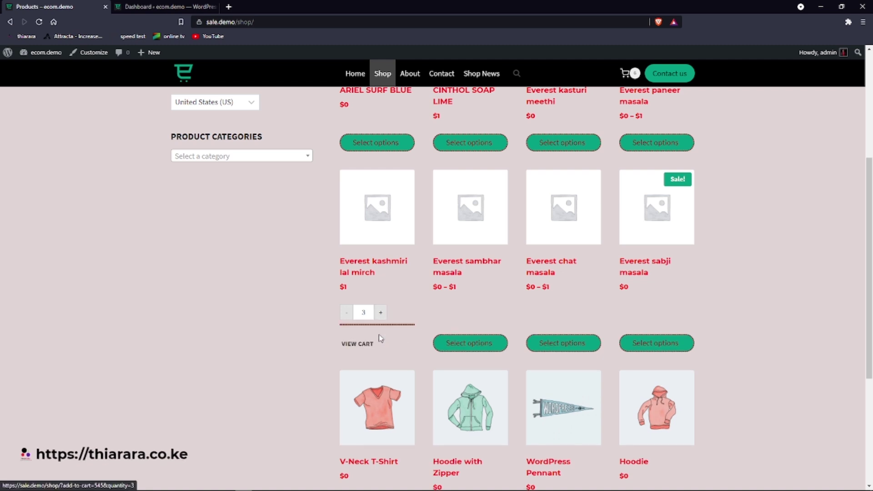
- Set Hoodie with Zipper quantity to 5 and add it to the cart
scroll(381, 338, down, 2)
scroll(396, 335, down, 2)
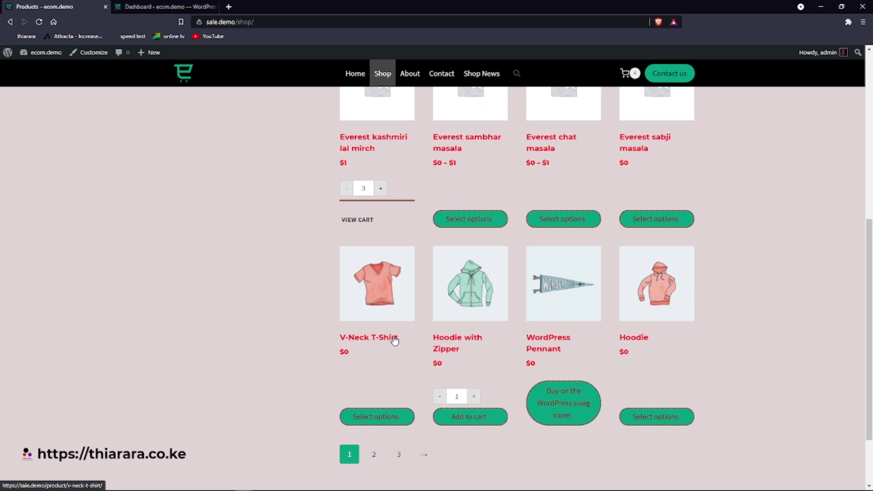
click(465, 335)
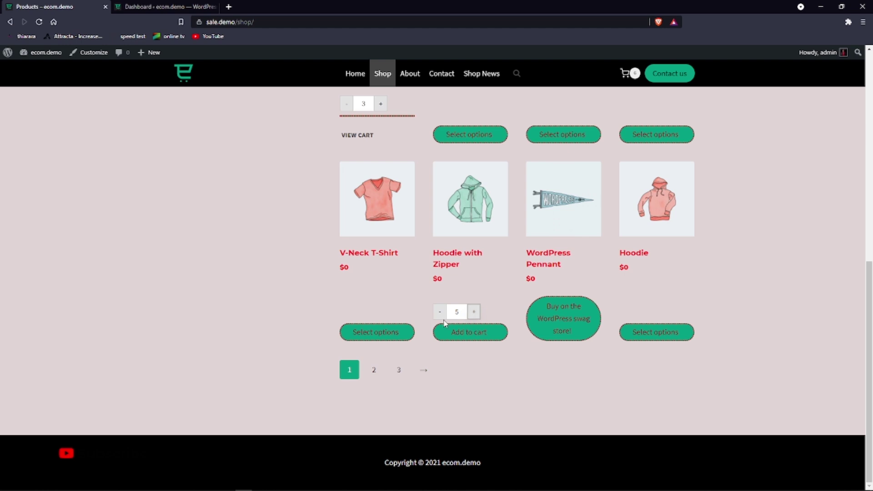
click(458, 331)
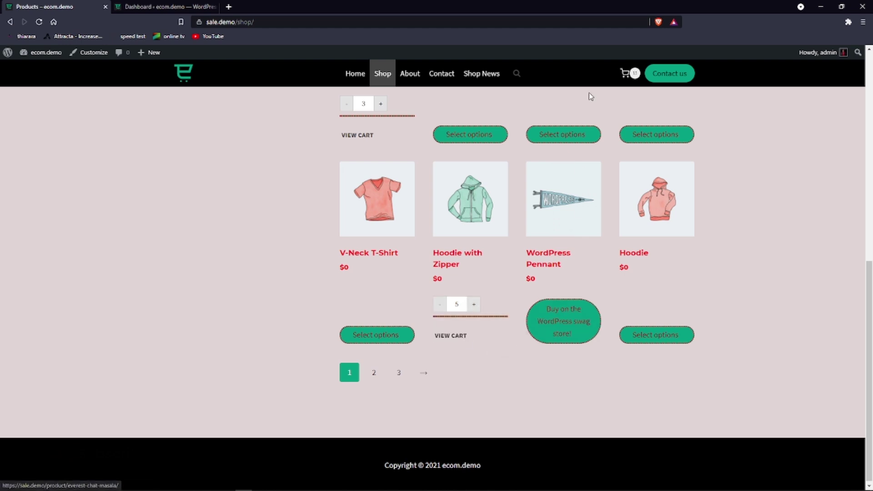
- Review the cart of 6 lal mirch and 5 Hoodie with Zipper and proceed to checkout
click(627, 80)
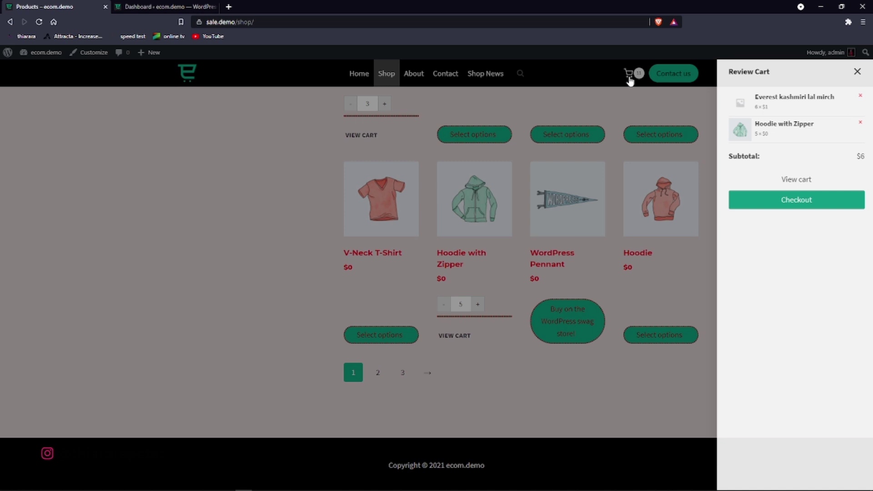
click(798, 199)
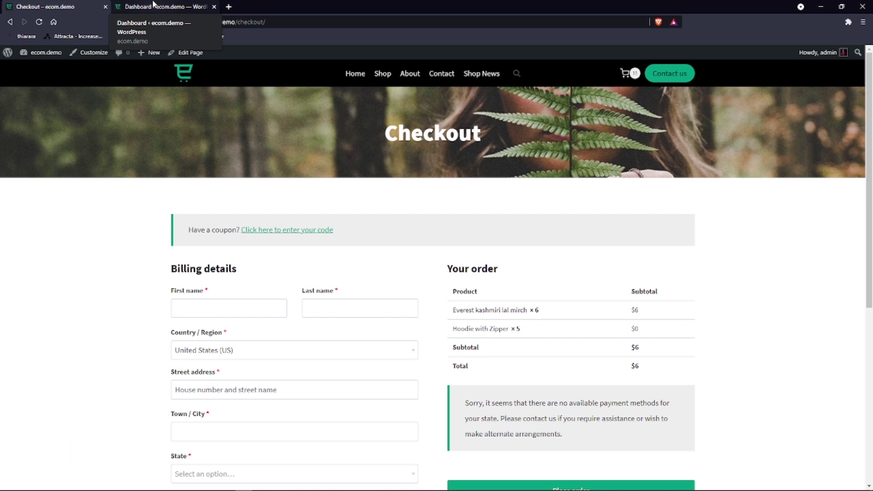
- Switch to the Dashboard browser tab showing the WordPress admin
click(154, 6)
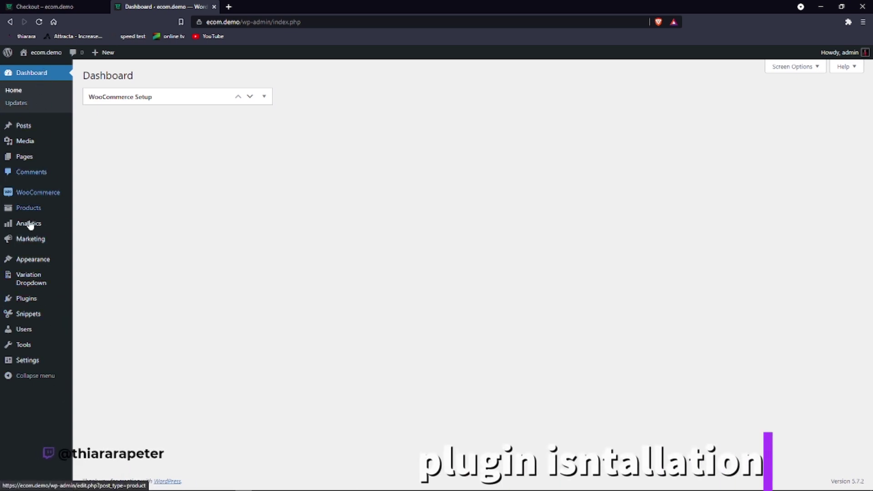
mouse_move(22, 305)
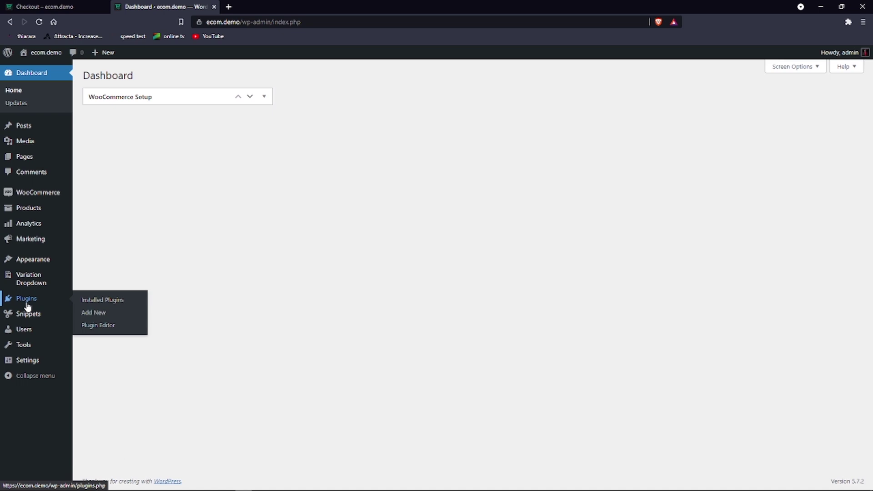
- Under Plugins > Add New, paste 'Qty Increment Buttons for WooCommerce' into the plugin search
click(91, 316)
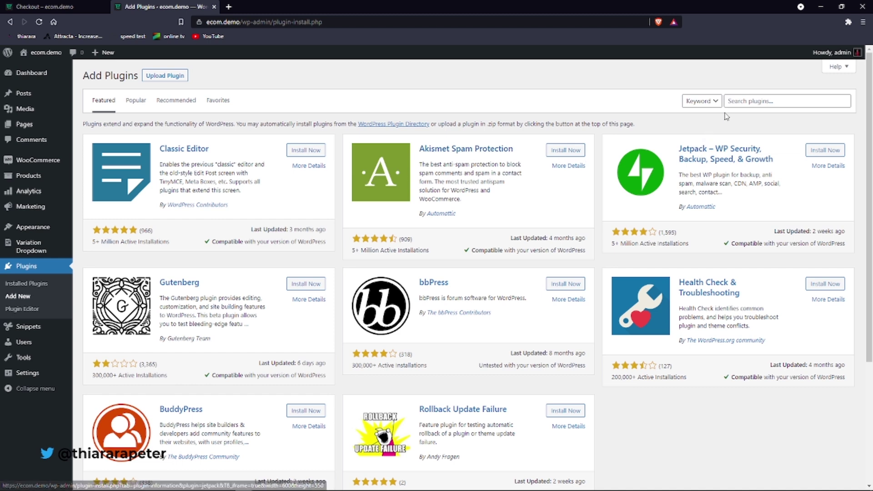
click(738, 101)
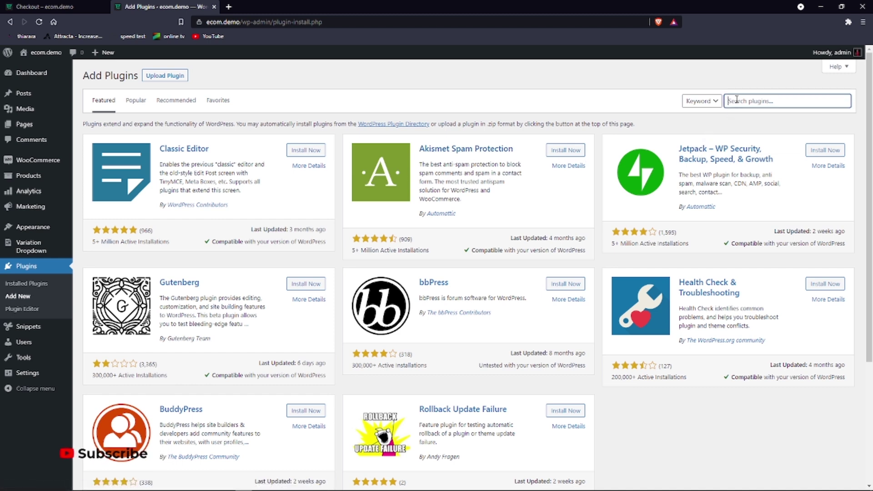
right_click(737, 100)
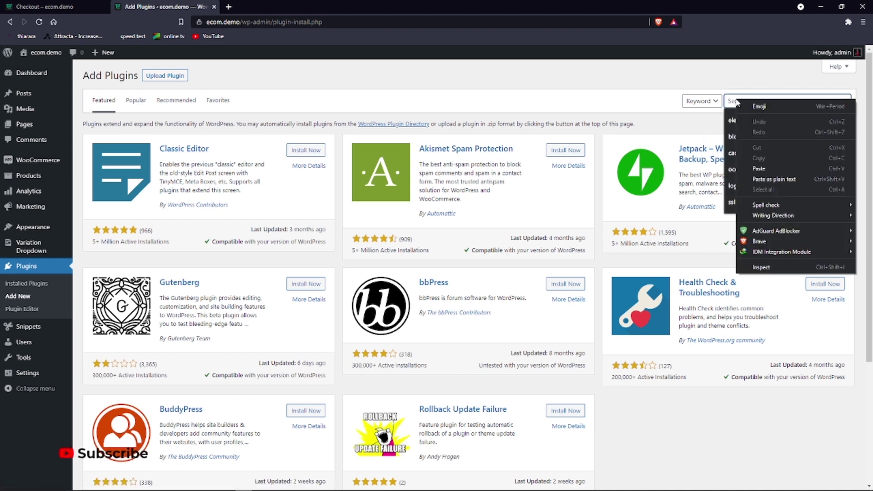
click(759, 167)
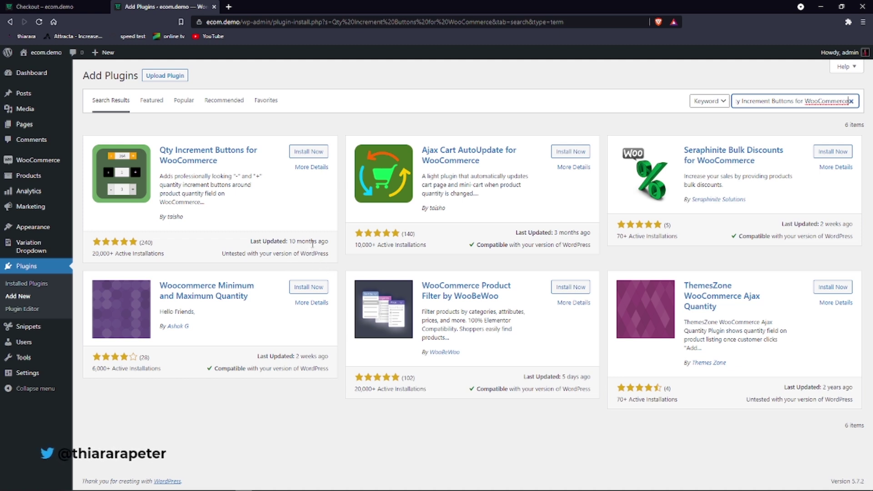
- Install and activate Qty Increment Buttons for WooCommerce, then open the storefront in a new tab
click(316, 154)
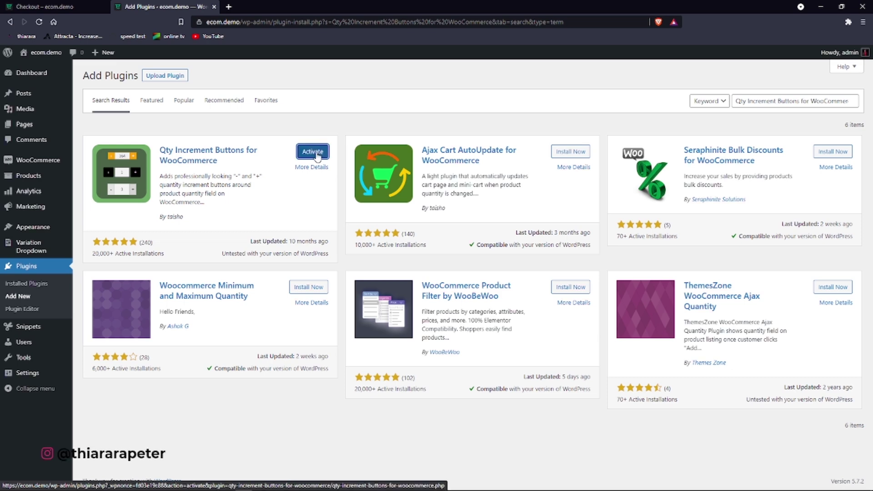
click(317, 155)
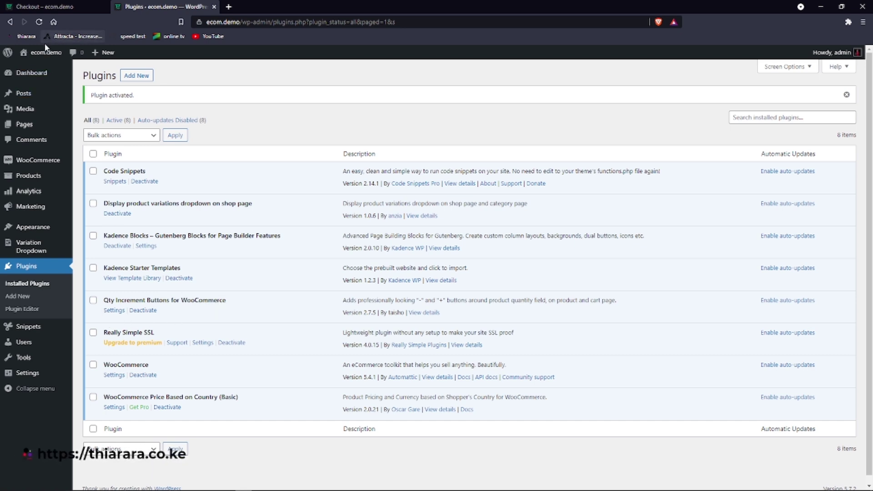
right_click(44, 59)
click(91, 62)
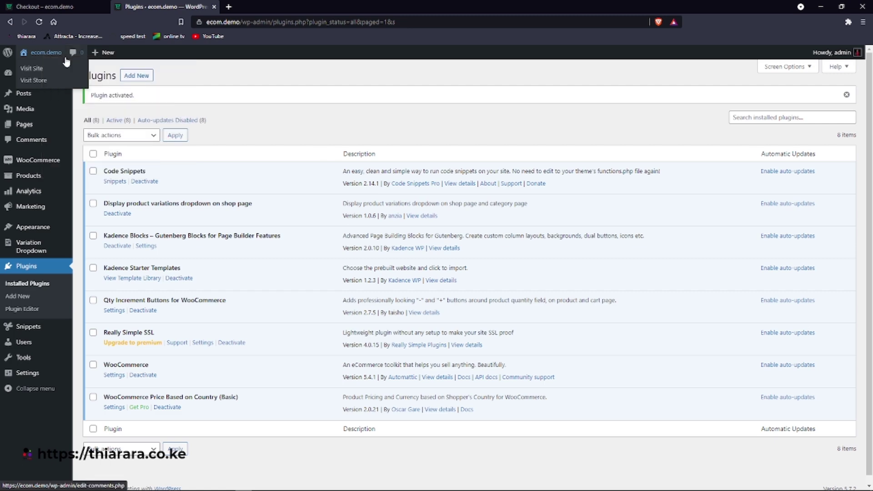
- In the new storefront tab, open Shop and scroll through Belt, T-Shirt with Logo, Cap and Beanie
click(246, 6)
scroll(285, 279, down, 2)
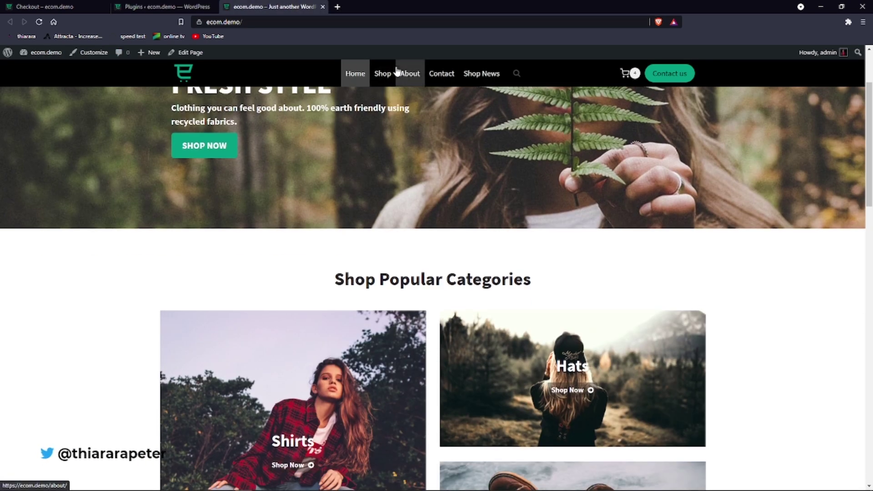
click(389, 74)
scroll(409, 289, down, 10)
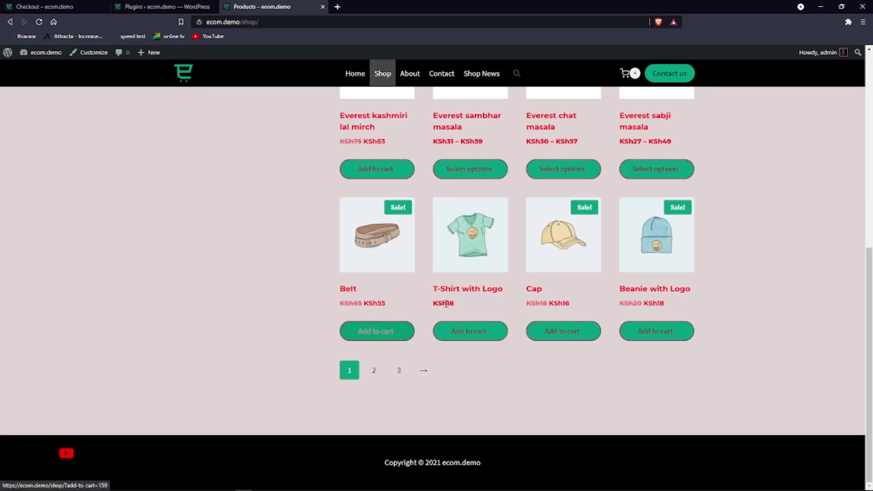
scroll(621, 293, up, 5)
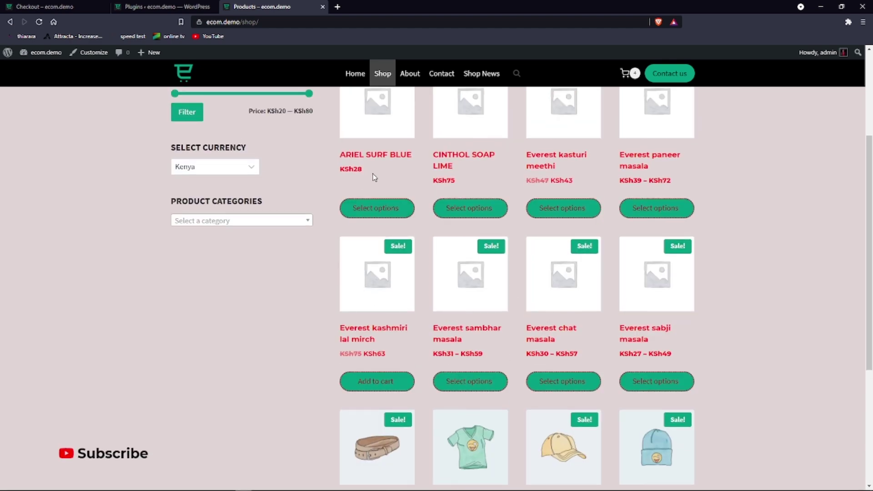
scroll(526, 296, up, 5)
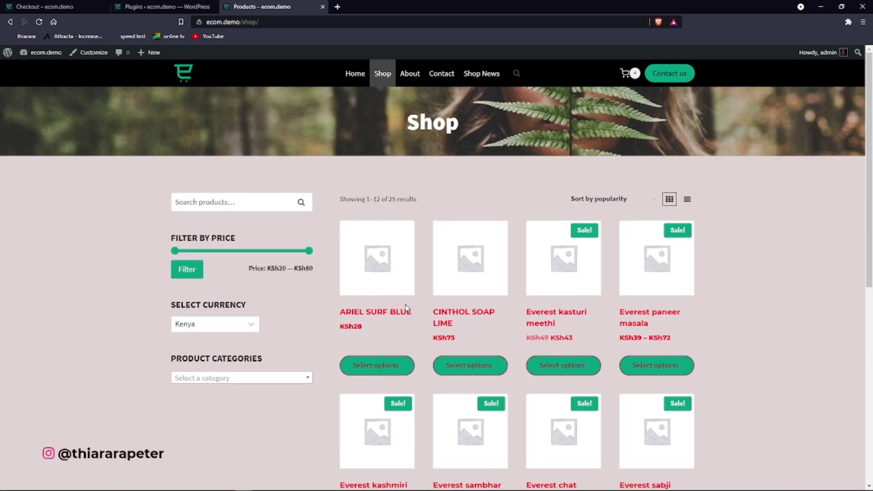
scroll(364, 299, down, 10)
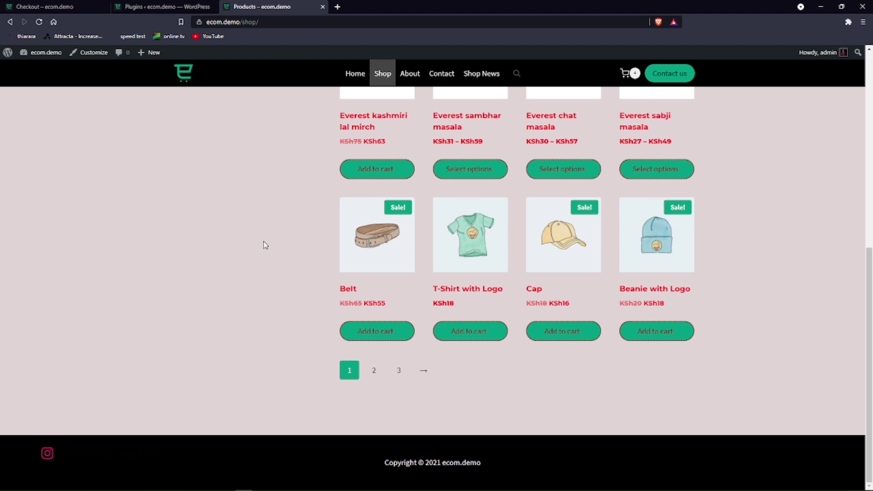
- In Qty Increment Buttons settings, toggle loading on all pages and set Archives display to Shop & Category
click(217, 6)
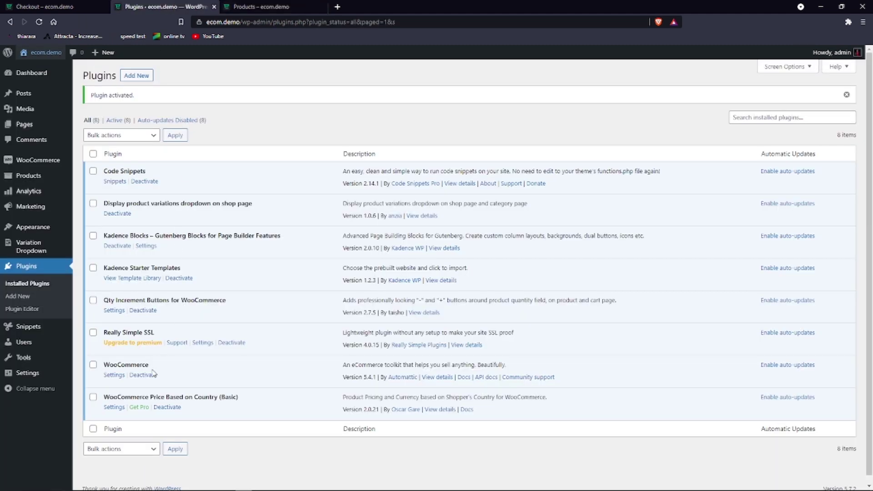
click(114, 311)
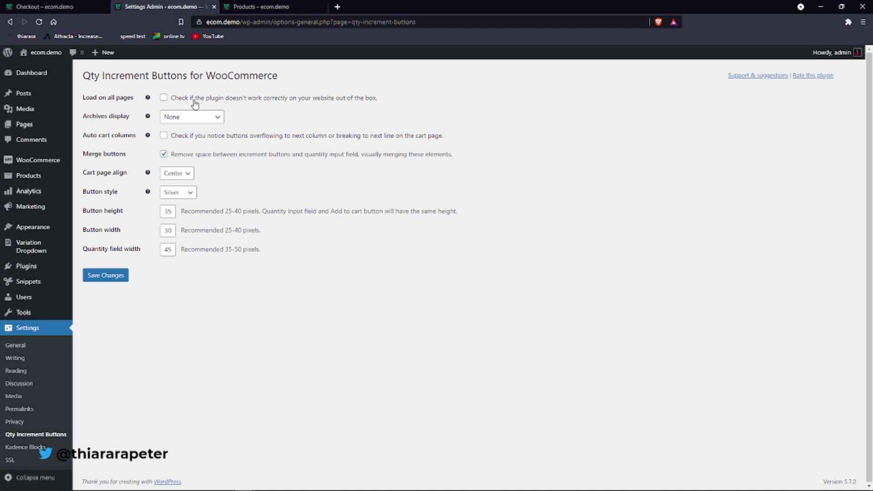
click(164, 98)
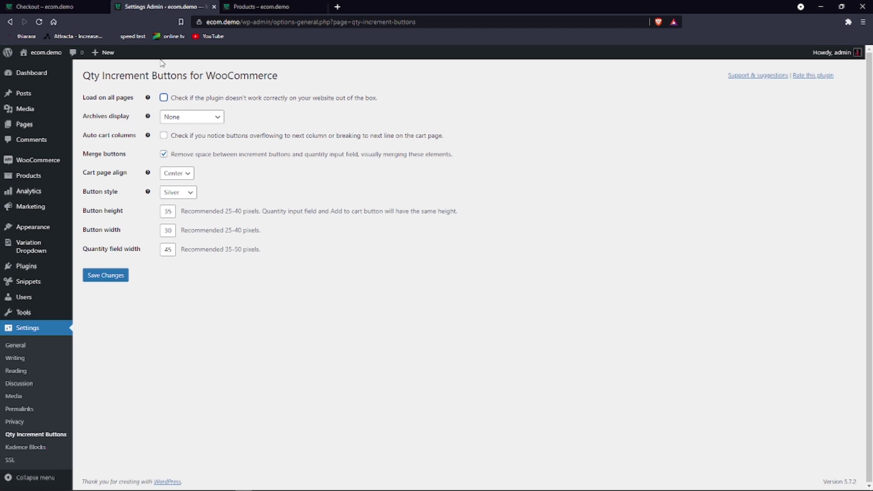
click(183, 116)
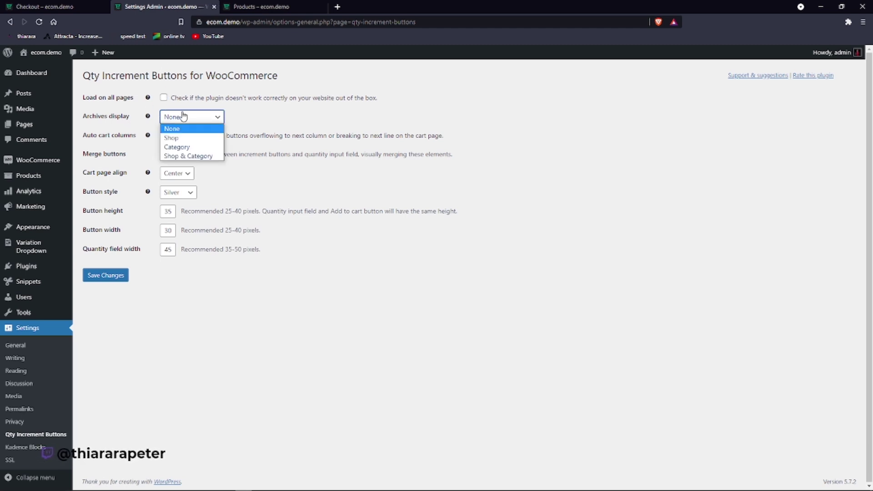
click(176, 138)
click(186, 119)
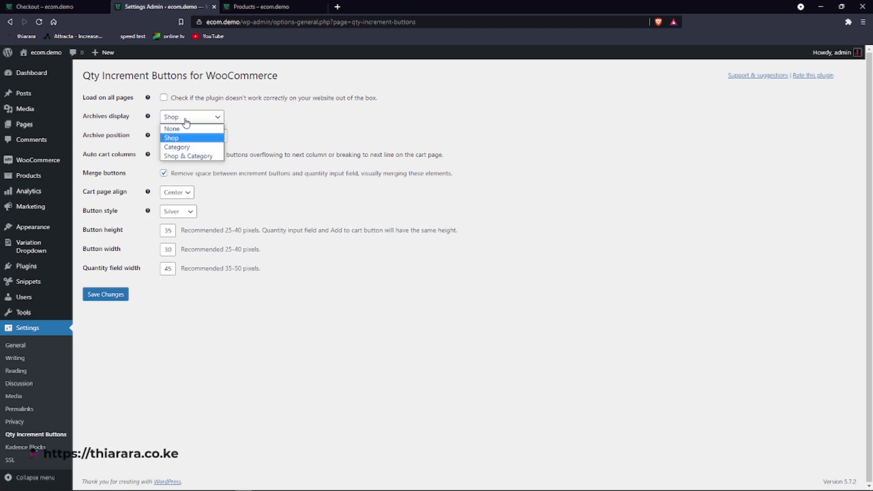
click(183, 155)
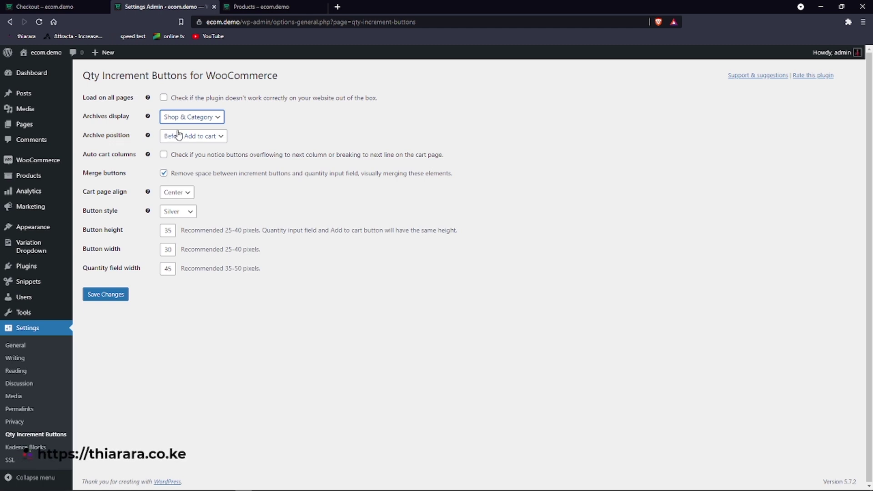
- Check the quantity steppers on the storefront Shop page, then switch to the other shop tab
click(86, 8)
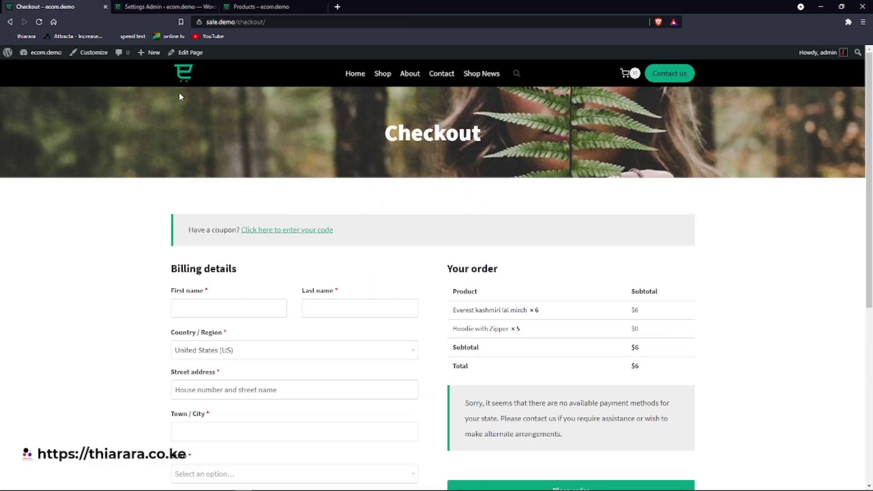
click(382, 77)
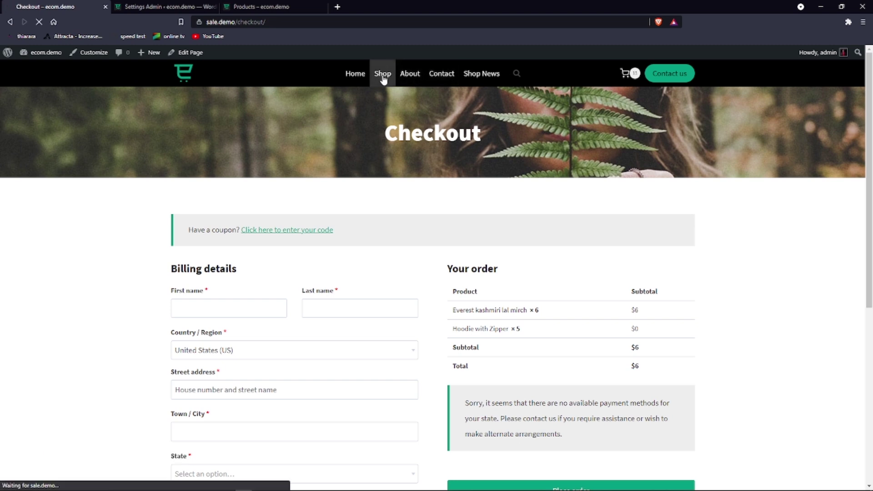
scroll(373, 295, down, 10)
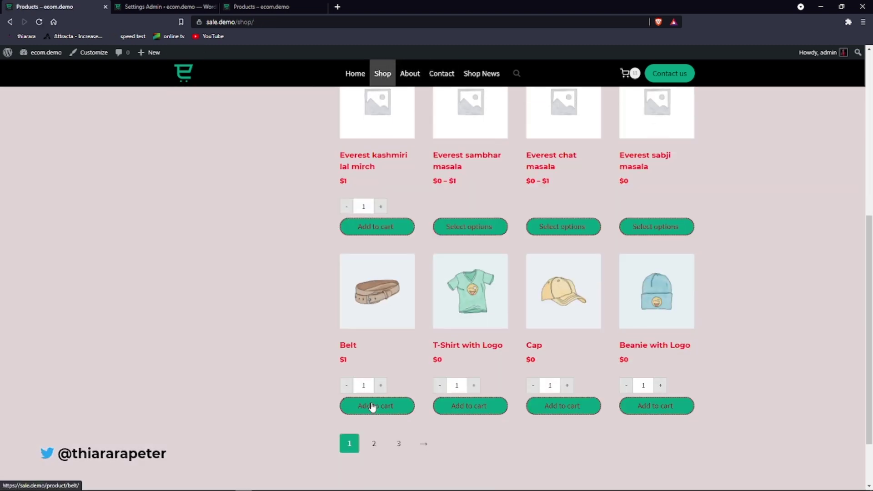
click(262, 5)
click(164, 6)
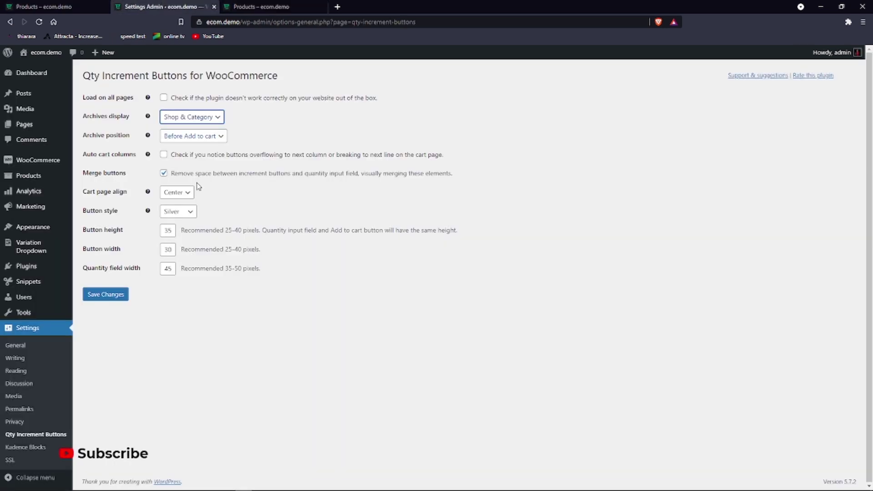
click(190, 136)
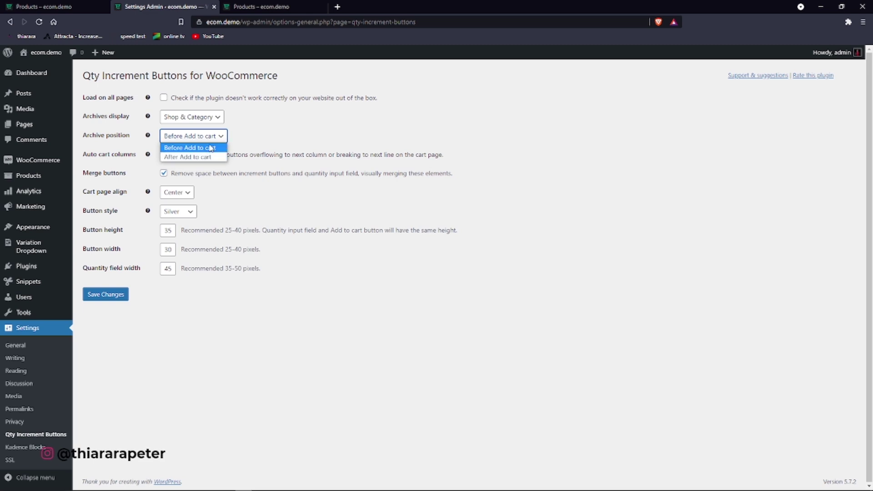
click(197, 151)
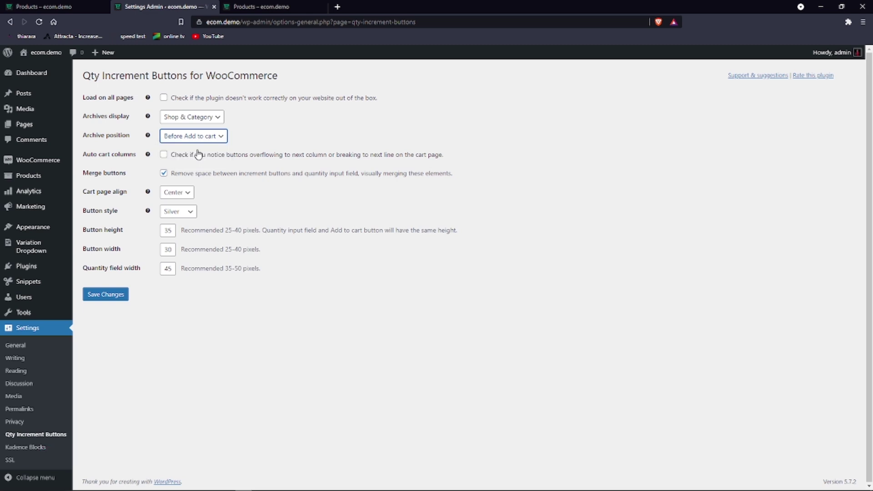
key(ctrl+Page_Up)
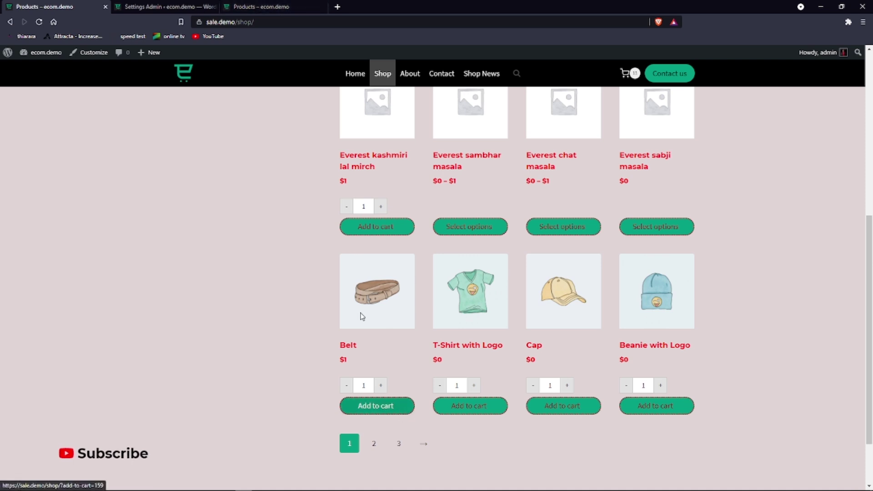
click(257, 7)
click(186, 7)
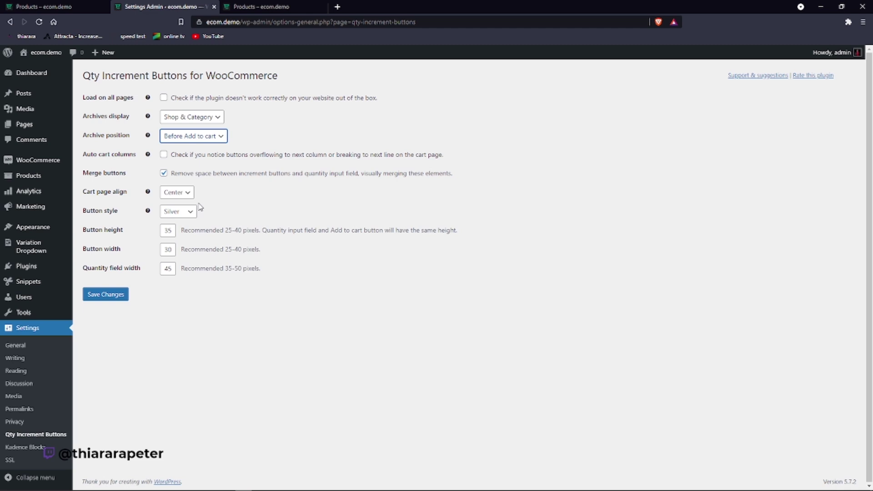
- Keep cart page alignment centered and choose Orange as the button style
click(173, 198)
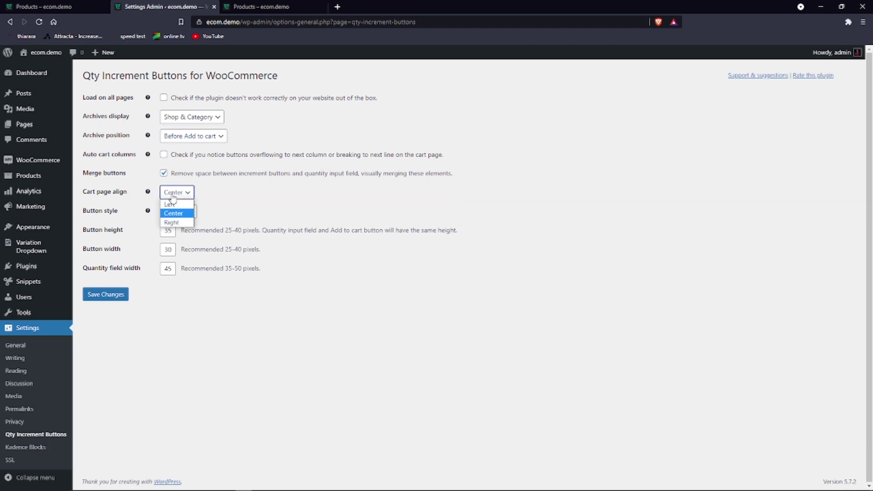
click(166, 200)
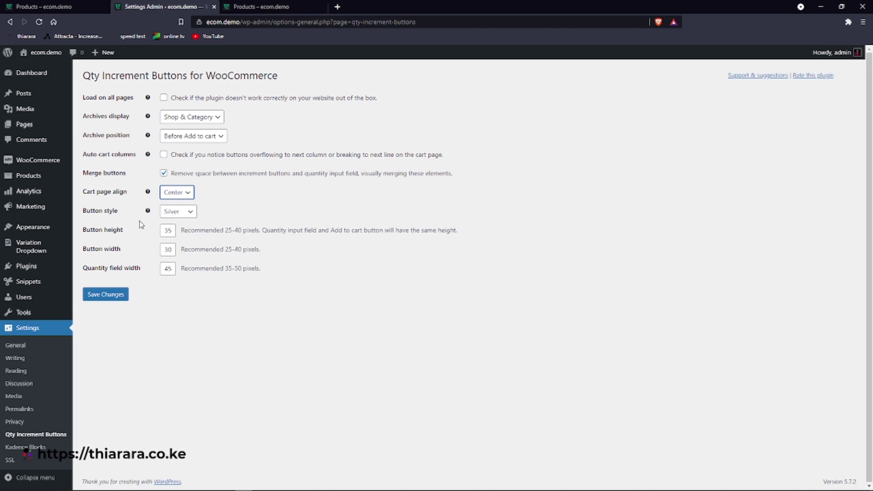
click(182, 214)
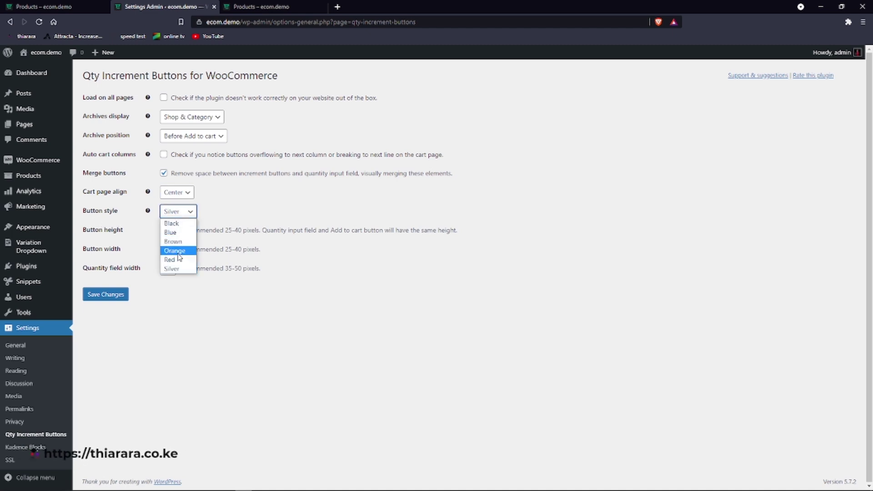
click(178, 251)
click(188, 213)
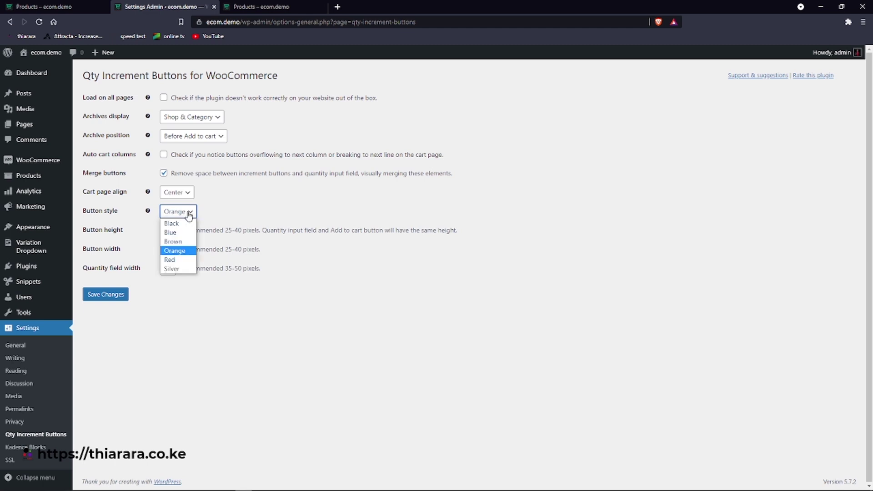
click(177, 251)
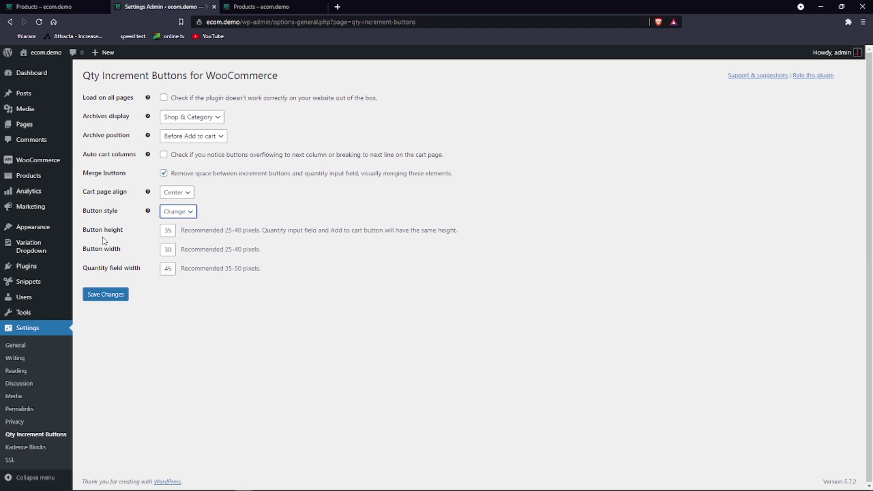
- Review button sizing (35 height, 30 width, 45 quantity field width) and save the changes
drag(126, 234, 27, 227)
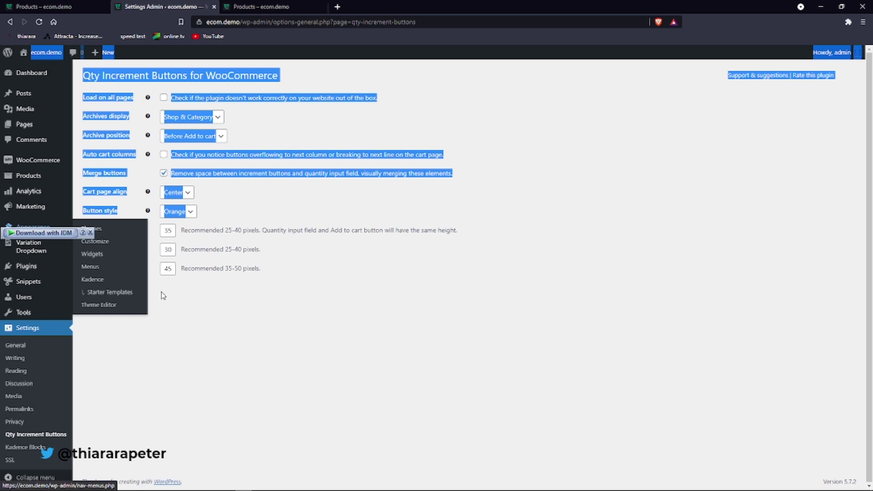
click(147, 275)
drag(134, 255, 87, 268)
click(160, 317)
click(225, 314)
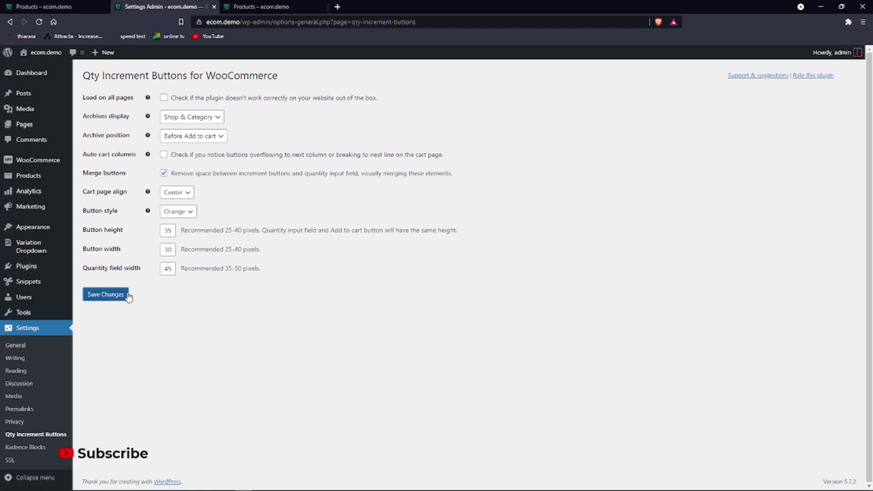
click(224, 227)
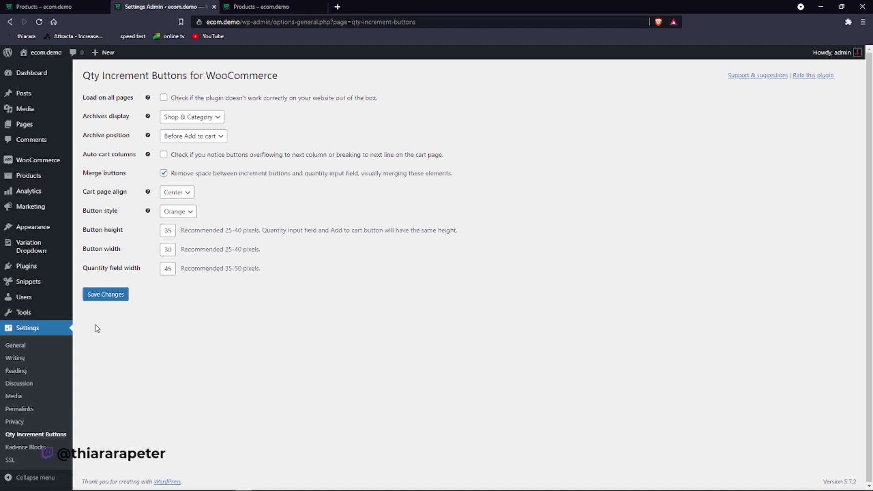
click(97, 298)
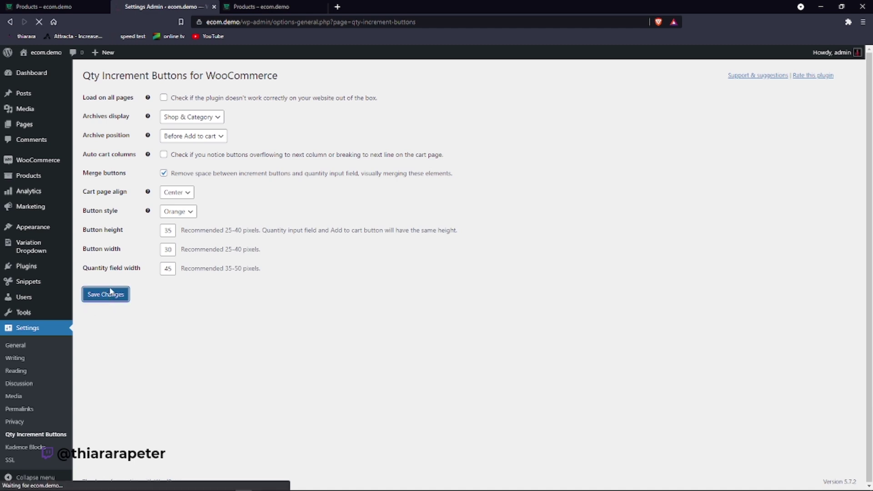
- Reload the shop tab to confirm orange +/- buttons, then return to the saved settings
click(286, 6)
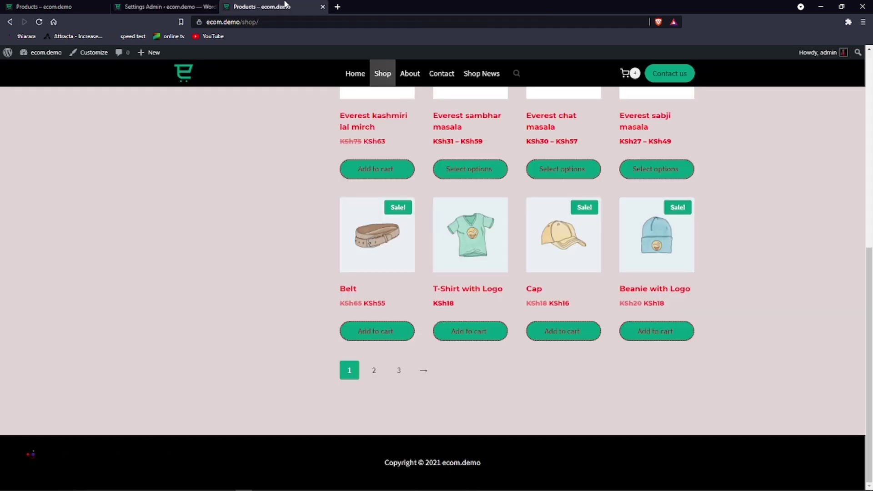
click(39, 23)
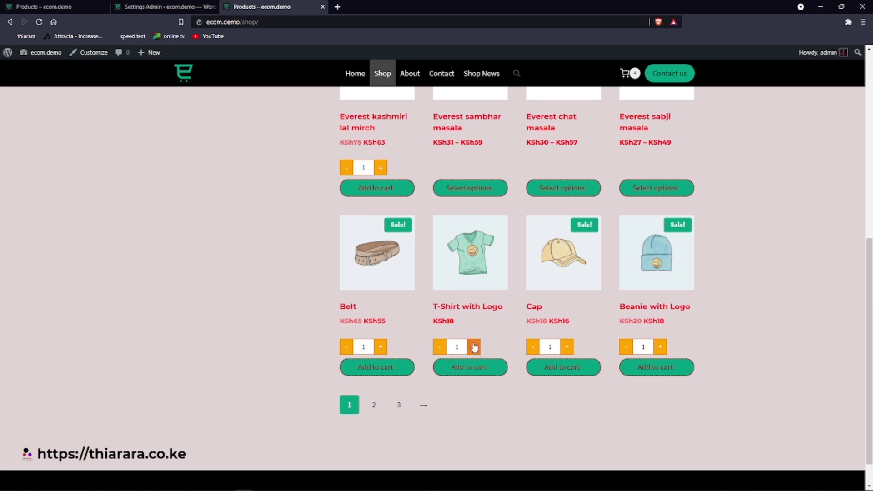
click(155, 7)
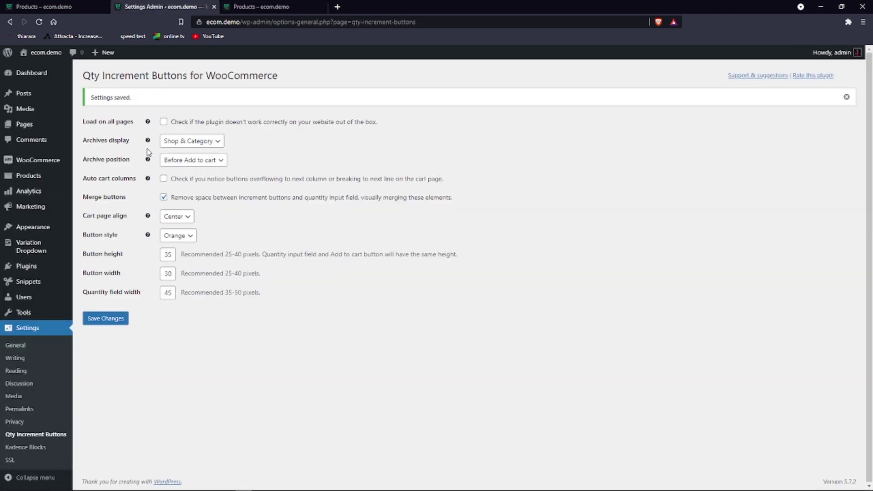
- Save Blue as the quantity button style, then reload the shop page to show blue steppers
click(171, 235)
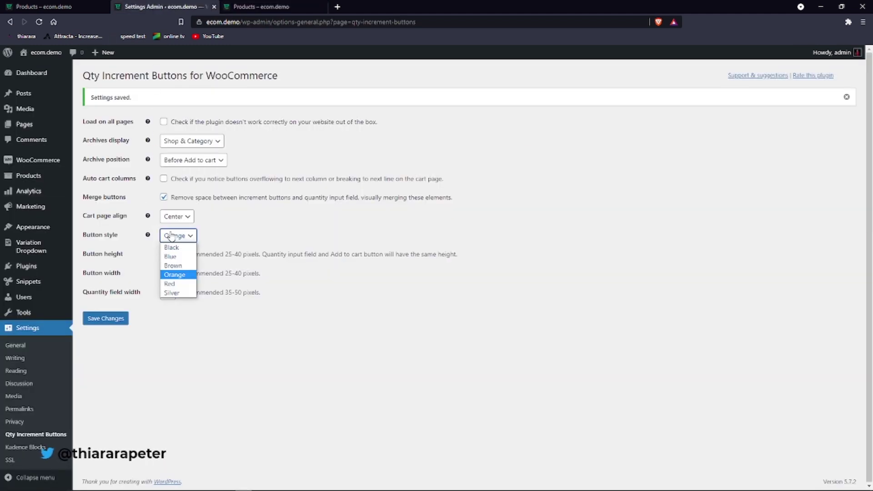
click(175, 257)
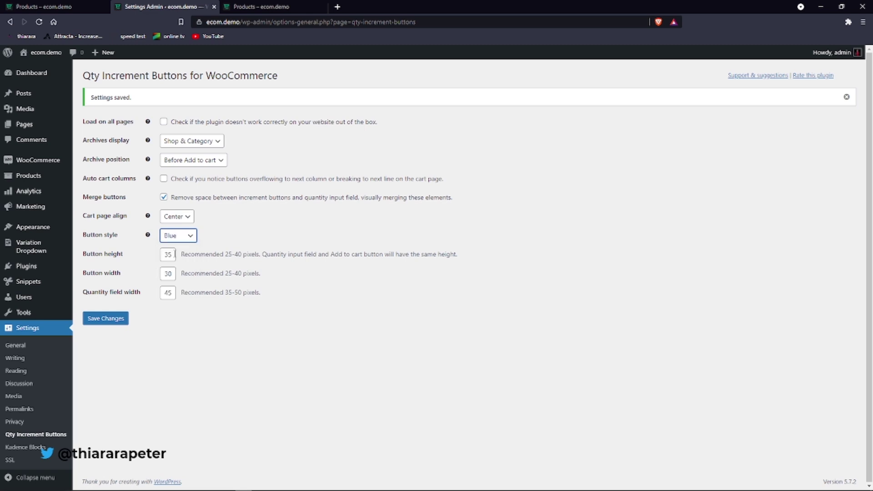
click(113, 320)
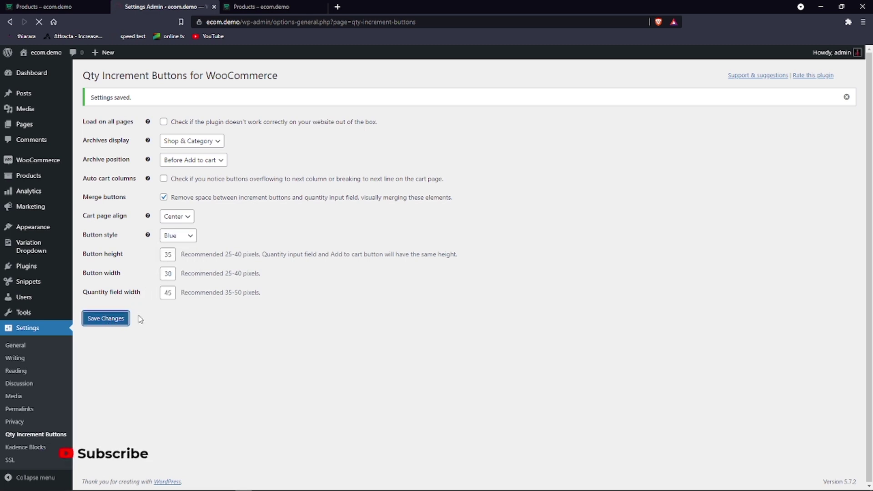
click(273, 6)
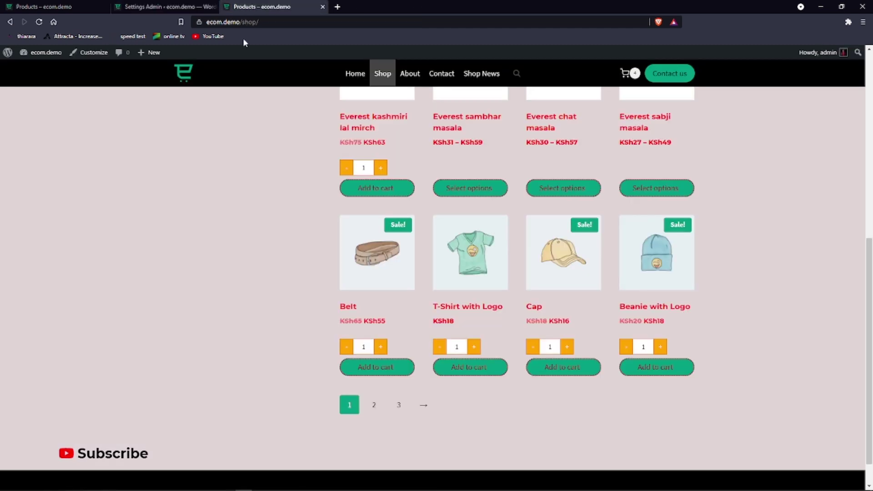
click(35, 23)
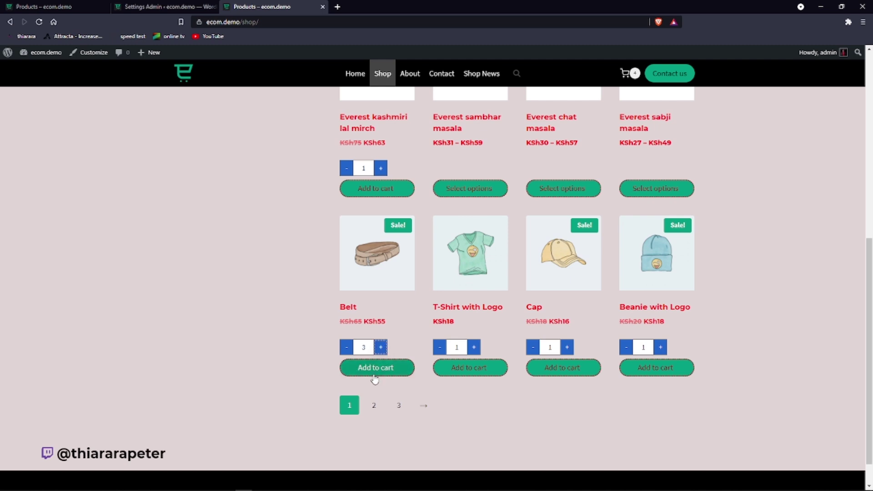
- Try the blue steppers: Belt raised then back to 1, T-Shirt left at 1, Cap raised to 3
click(382, 348)
click(382, 347)
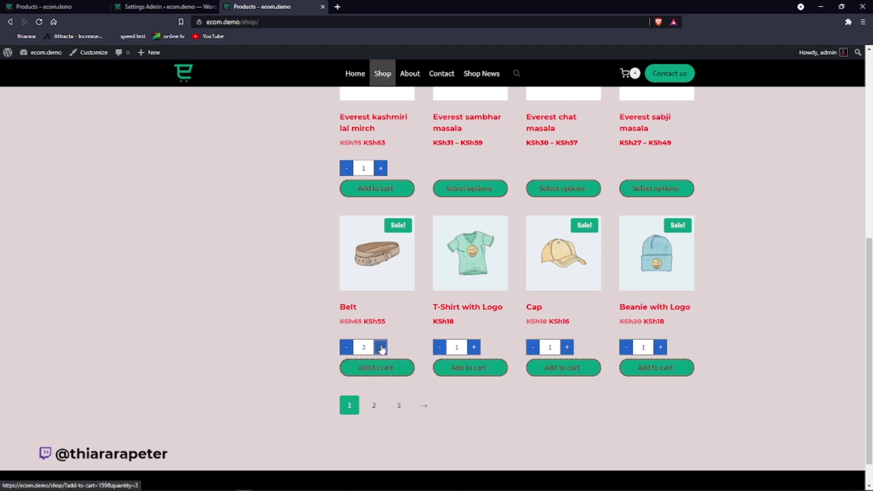
click(345, 348)
click(346, 347)
click(346, 348)
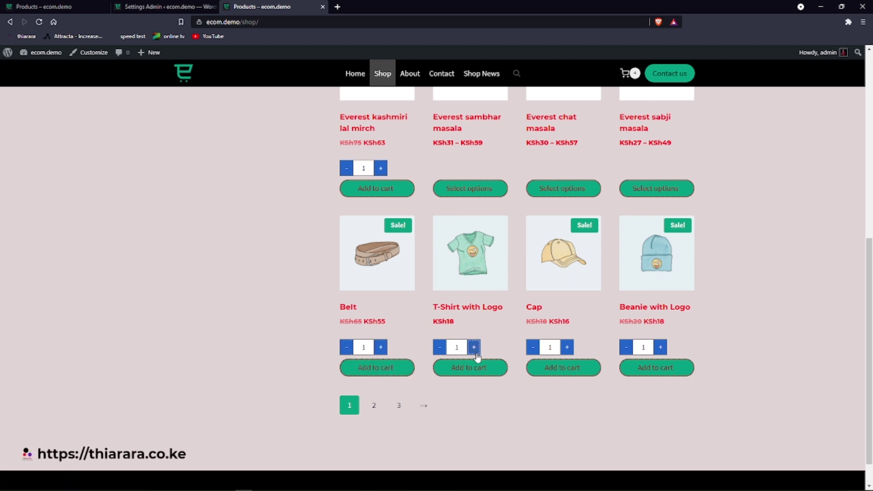
click(439, 348)
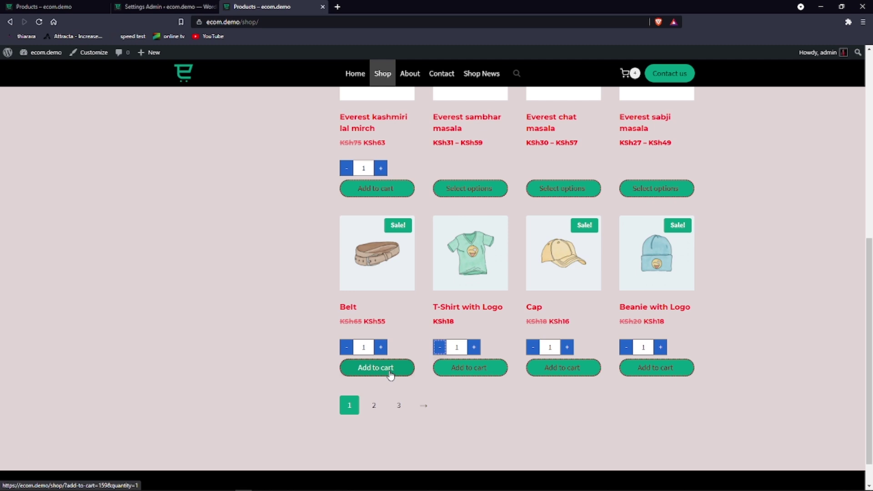
click(567, 348)
click(569, 348)
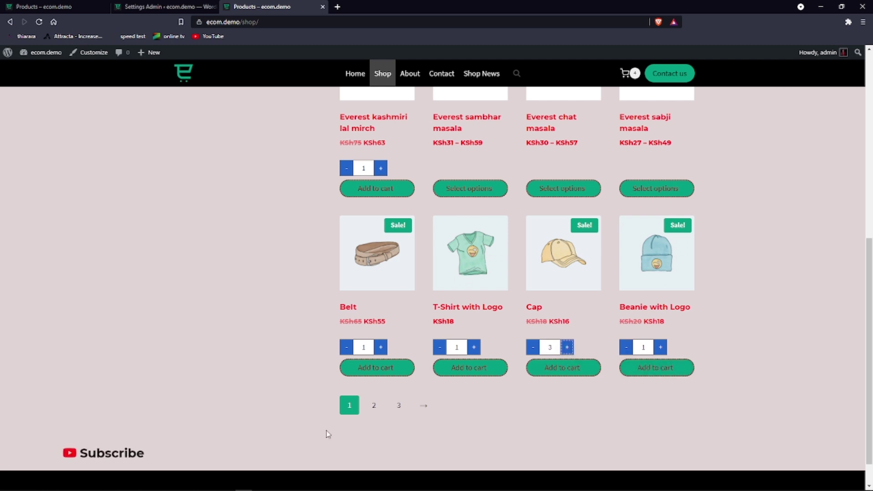
scroll(341, 407, up, 7)
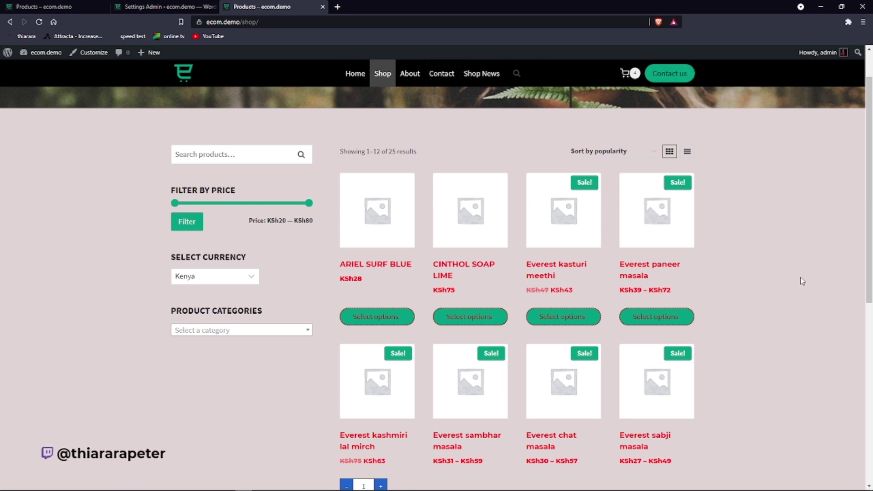
scroll(802, 281, down, 5)
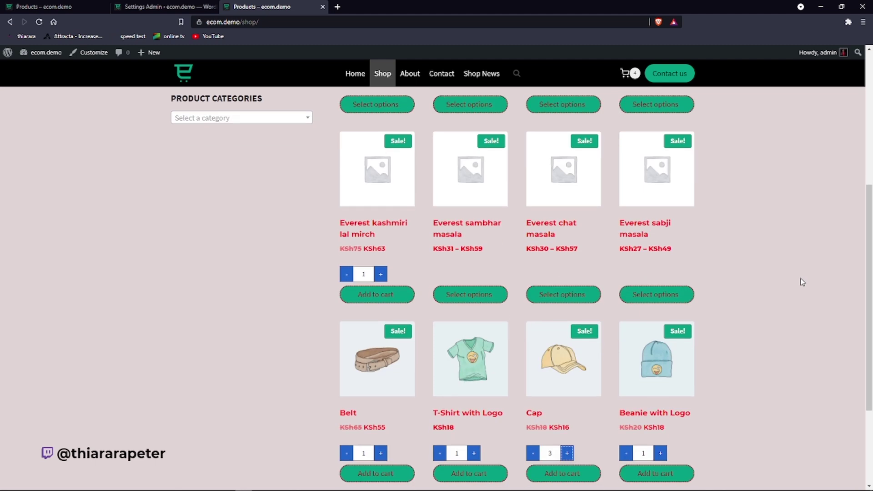